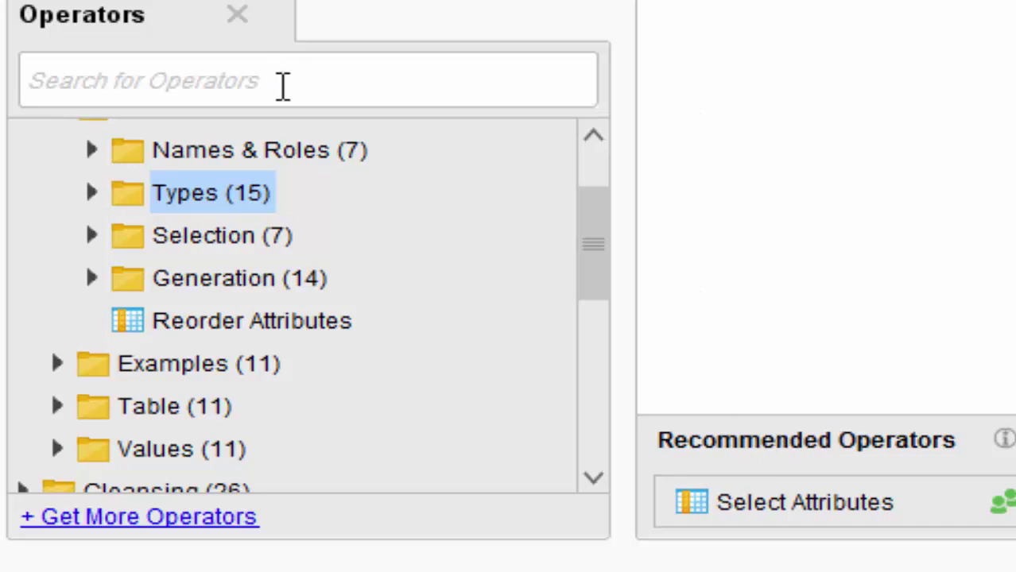
Step: Expand the Selection group of the Blending attribute operators and examine Select Attributes and Select by Weights
{"action": "left_click_drag", "start_coordinate": [586, 255], "coordinate": [596, 204]}
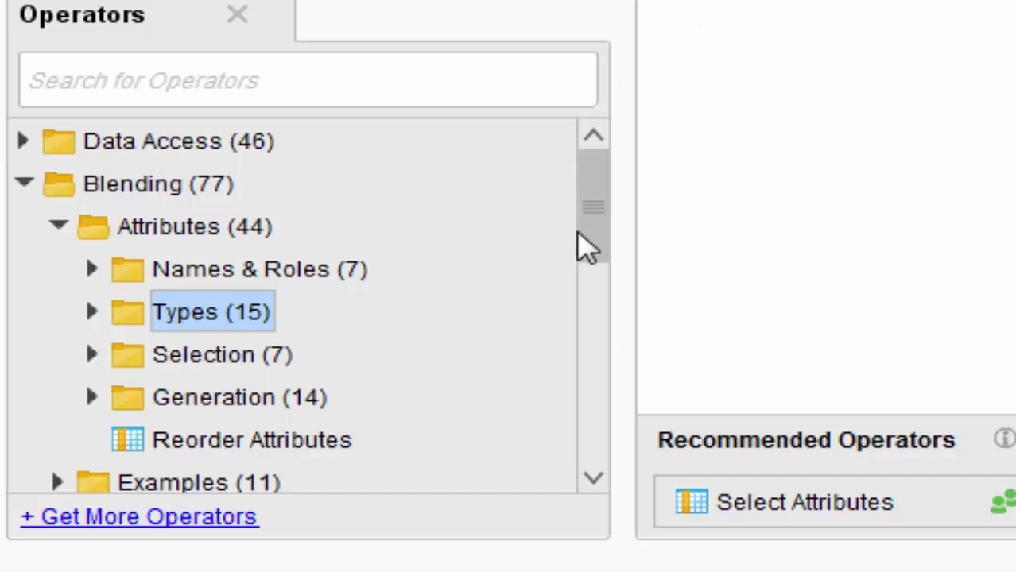
{"action": "left_click_drag", "start_coordinate": [601, 241], "coordinate": [601, 268]}
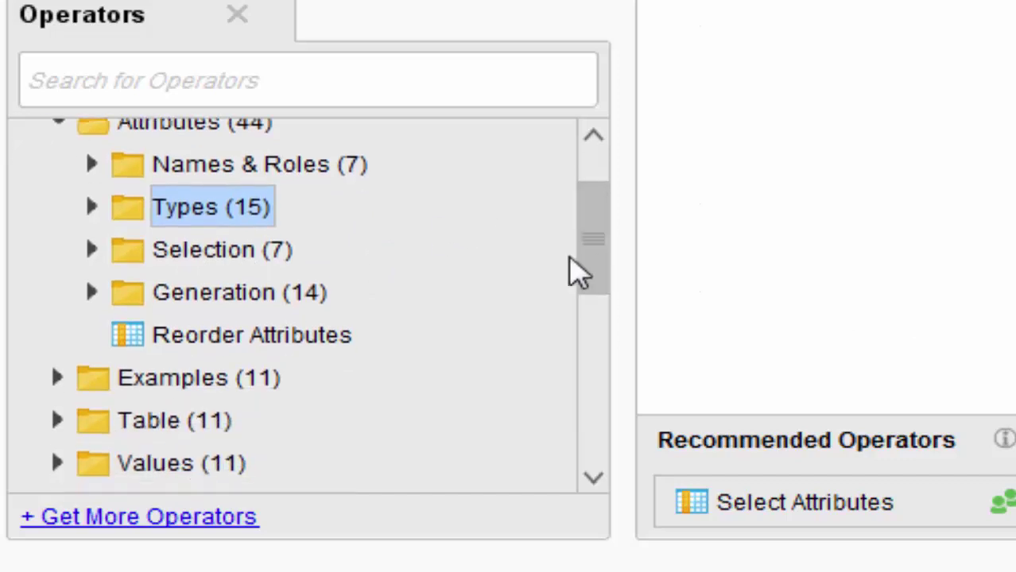
{"action": "left_click", "coordinate": [92, 249]}
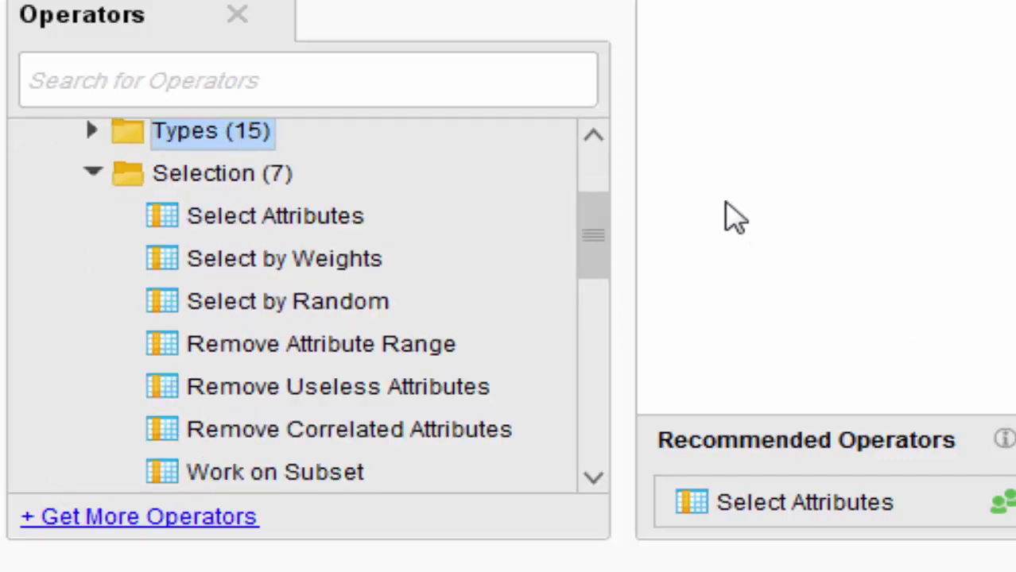
{"action": "mouse_move", "coordinate": [604, 242]}
{"action": "left_mouse_down"}
{"action": "mouse_move", "coordinate": [608, 256]}
{"action": "mouse_move", "coordinate": [601, 248]}
{"action": "left_mouse_up"}
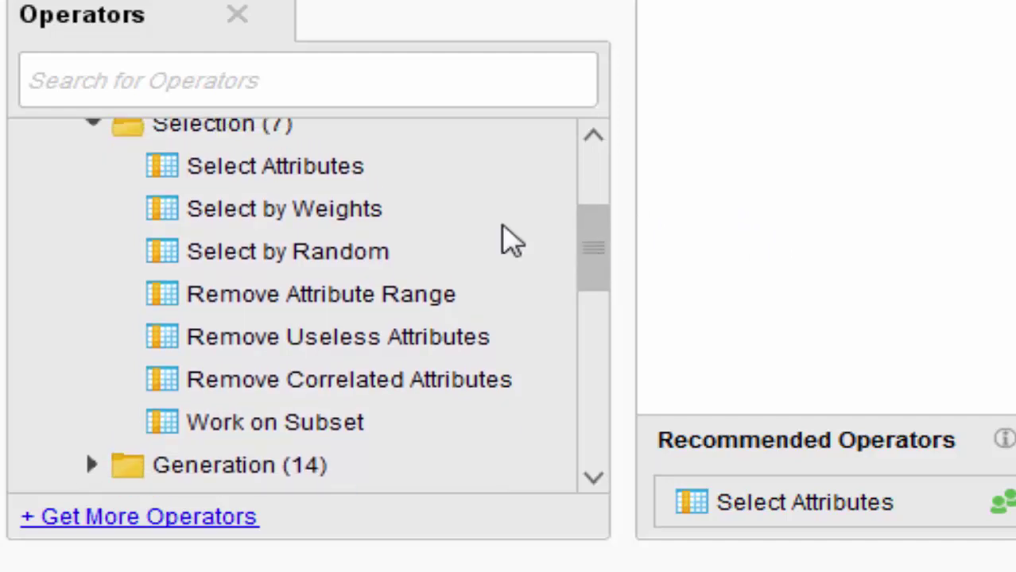
{"action": "mouse_move", "coordinate": [300, 187]}
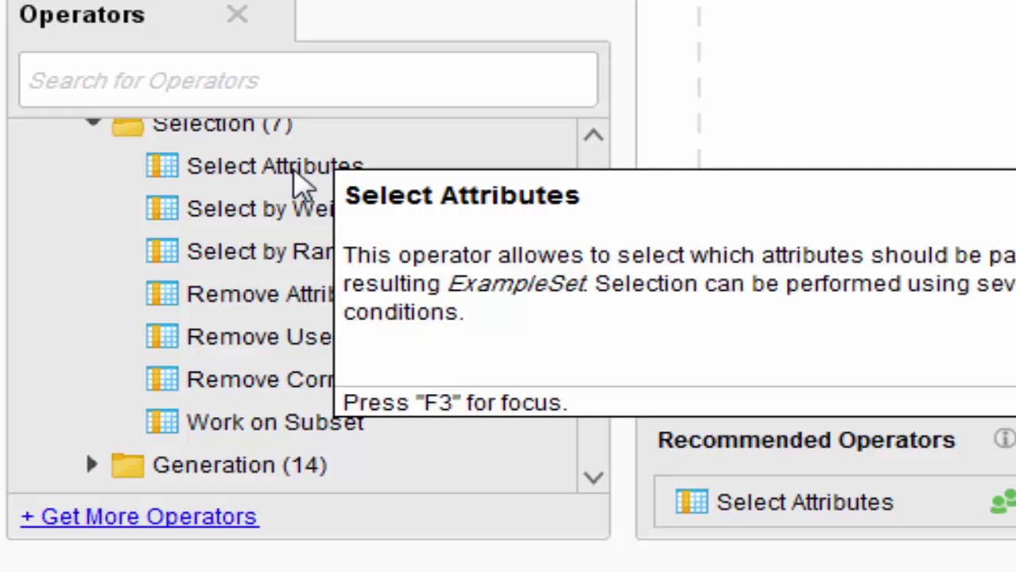
{"action": "left_click", "coordinate": [296, 183]}
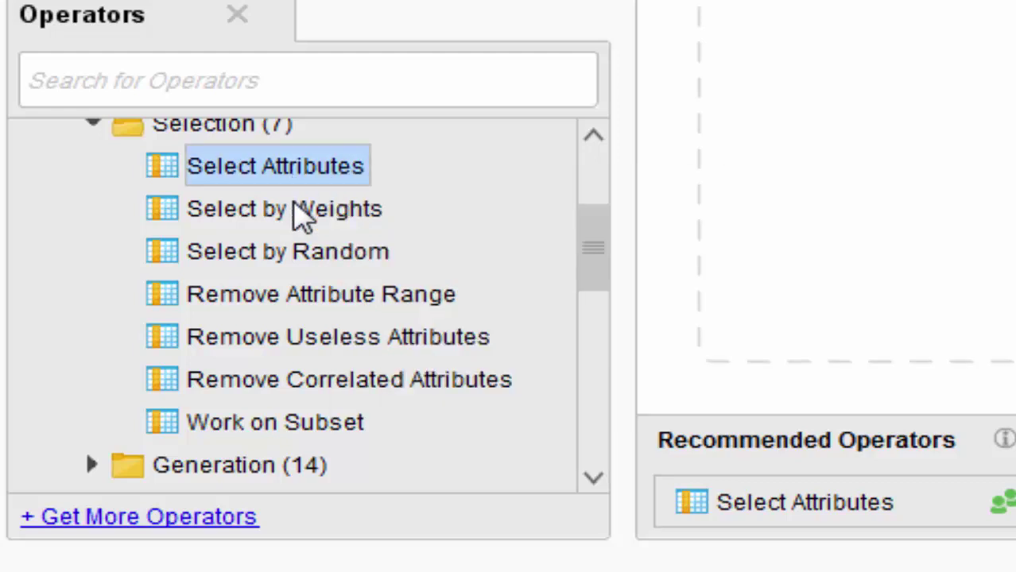
{"action": "left_click", "coordinate": [302, 216]}
{"action": "mouse_move", "coordinate": [342, 231]}
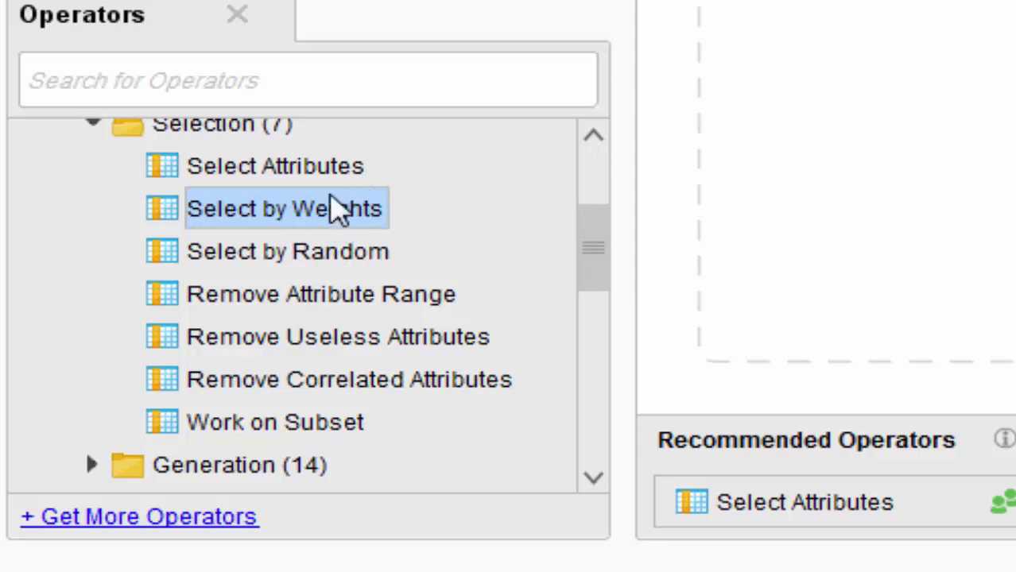
{"action": "left_click", "coordinate": [314, 179]}
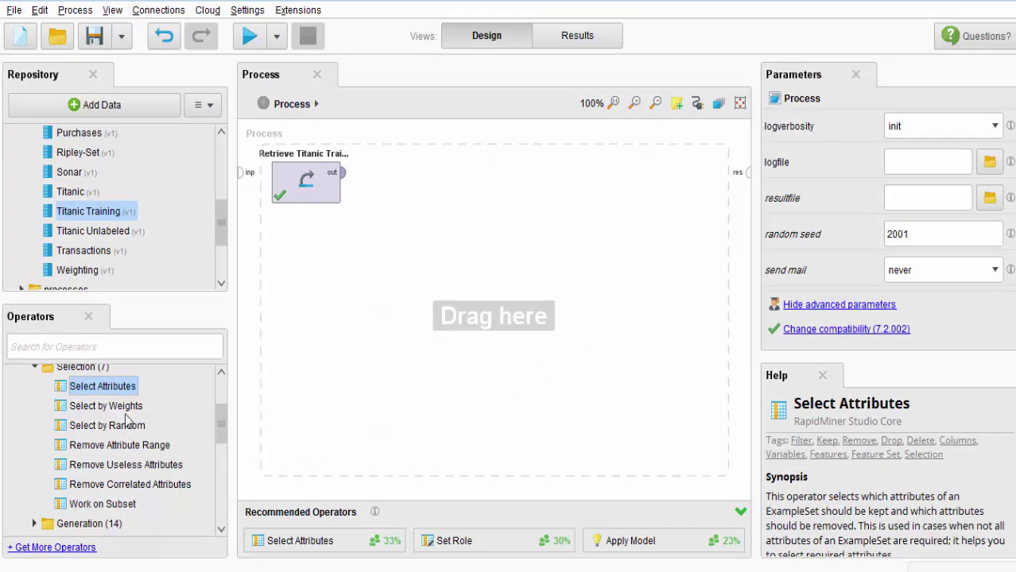
Step: Add a Select Attributes operator fed by the retrieved Titanic Training data, with its exa and ori outputs connected to the process results
{"action": "mouse_move", "coordinate": [100, 392]}
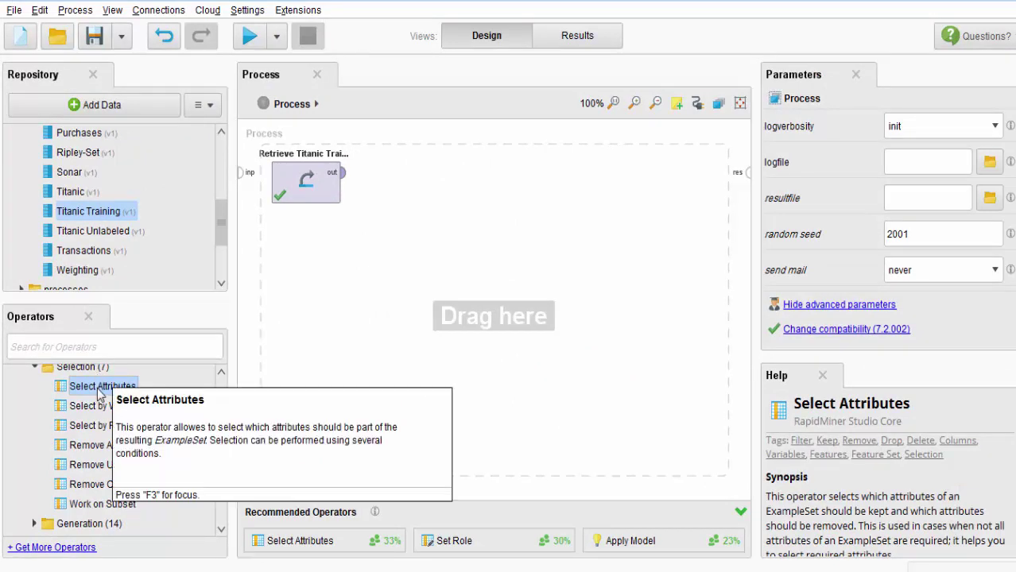
{"action": "left_click_drag", "start_coordinate": [99, 392], "coordinate": [418, 188]}
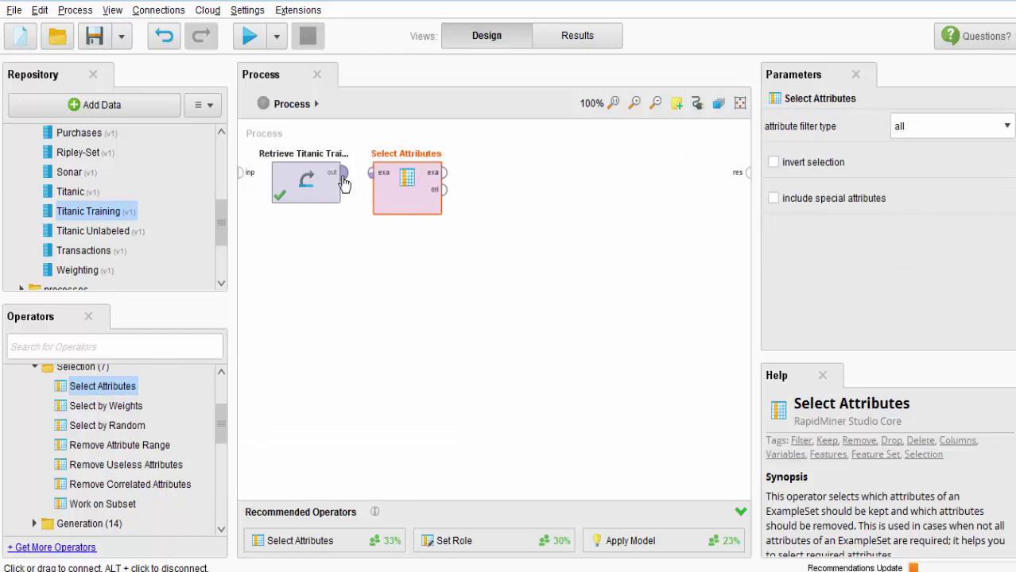
{"action": "left_click_drag", "start_coordinate": [344, 182], "coordinate": [372, 174]}
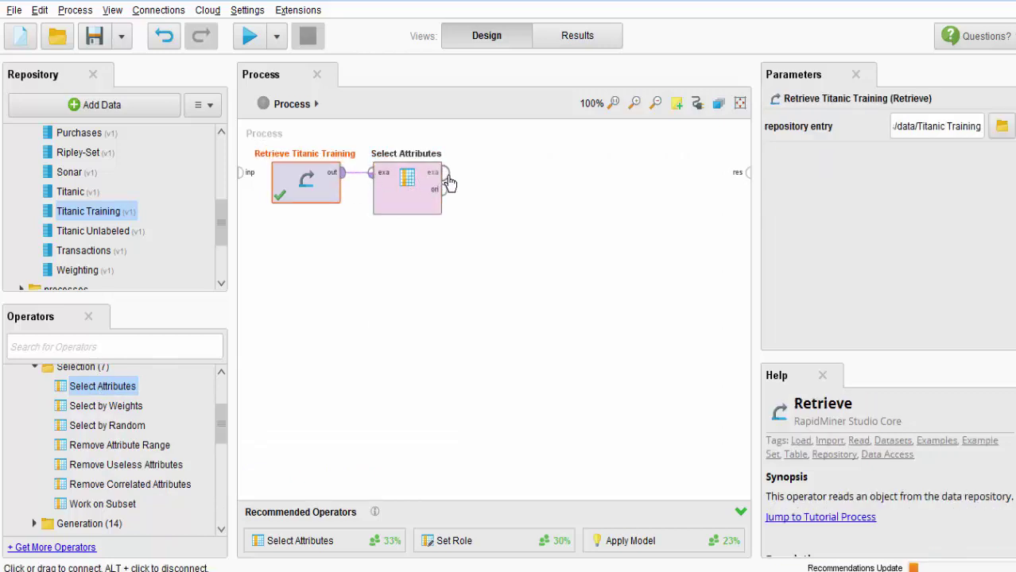
{"action": "left_click_drag", "start_coordinate": [444, 175], "coordinate": [751, 170]}
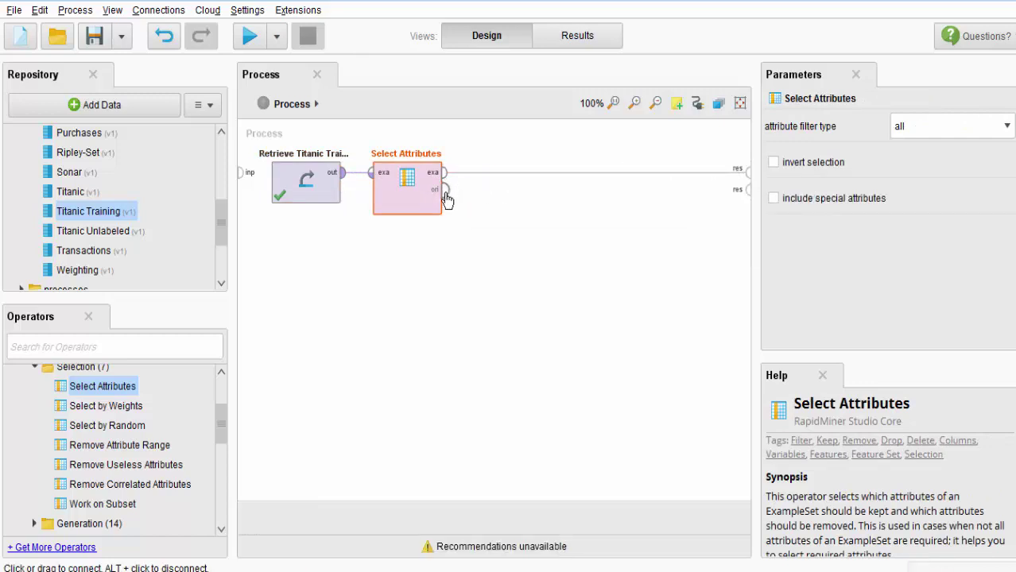
{"action": "left_click_drag", "start_coordinate": [445, 194], "coordinate": [751, 193]}
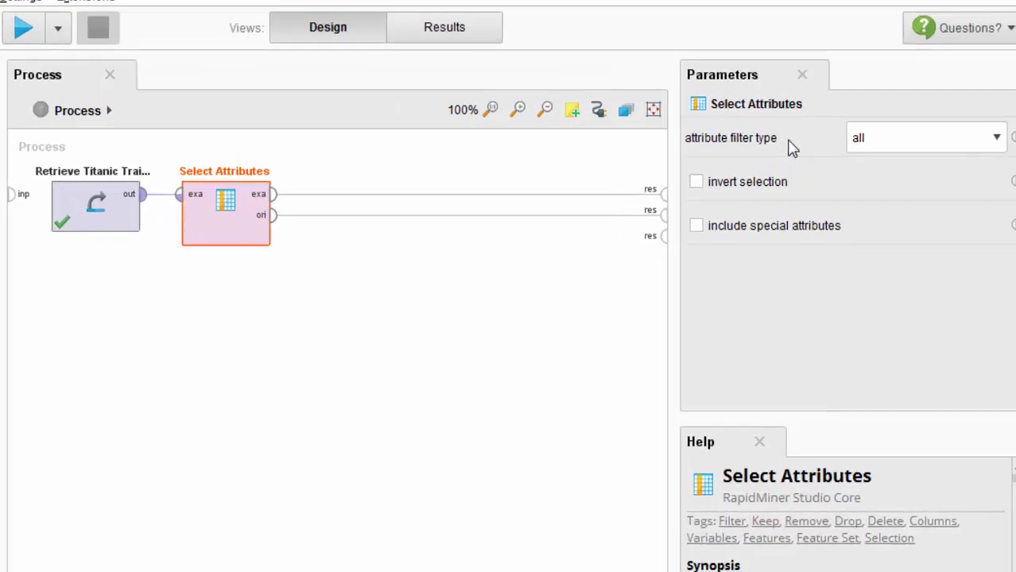
{"action": "left_click", "coordinate": [938, 129]}
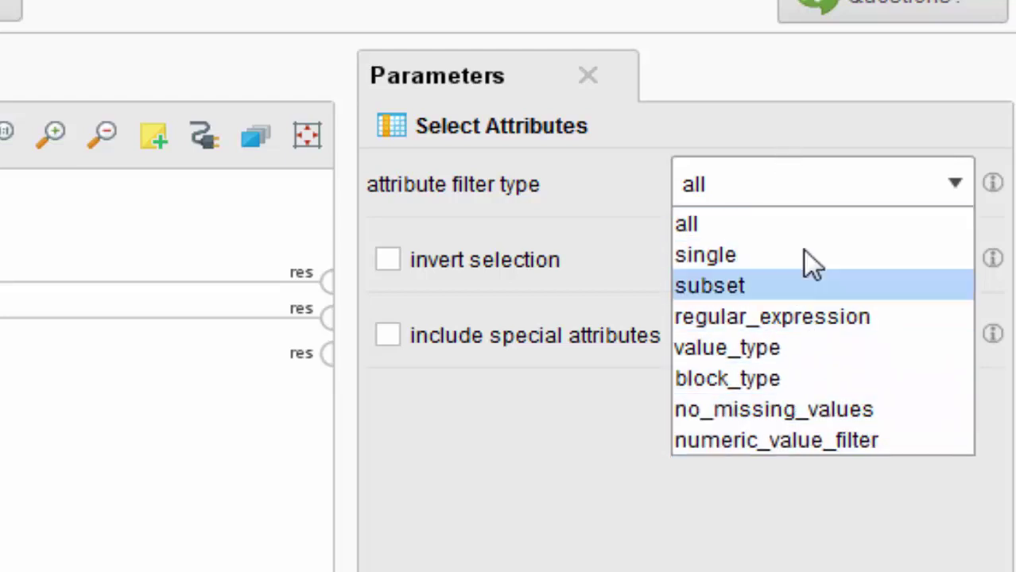
{"action": "left_click", "coordinate": [804, 490]}
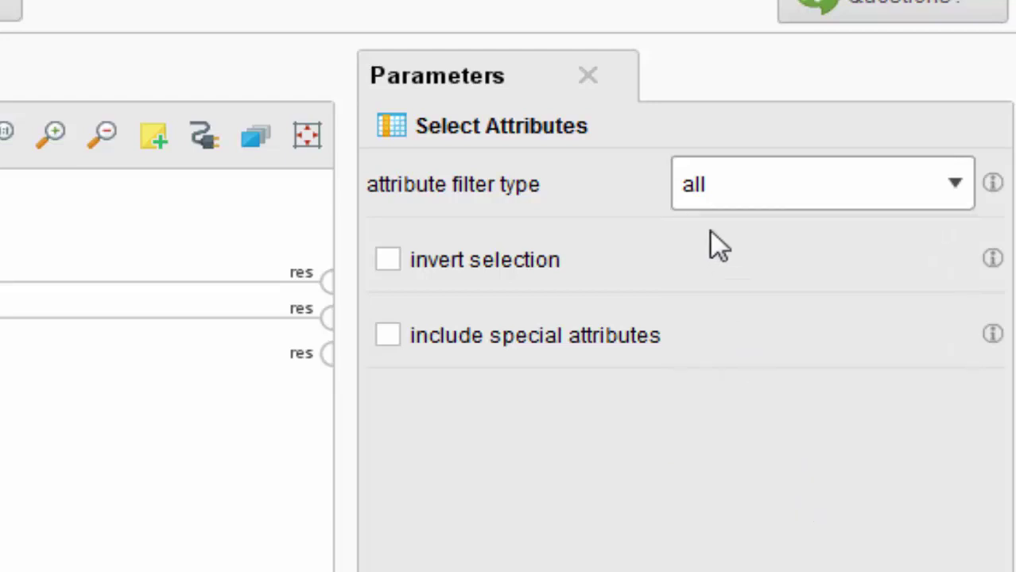
{"action": "left_click", "coordinate": [387, 337]}
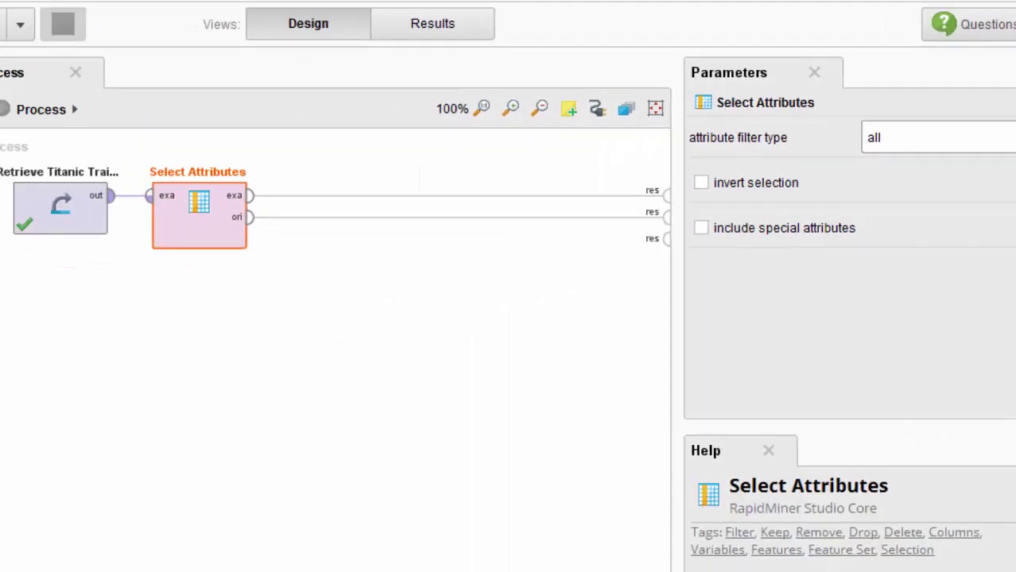
Step: Run the process and compare the Retrieve Titanic Training and Select Attributes example sets
{"action": "left_click", "coordinate": [246, 33]}
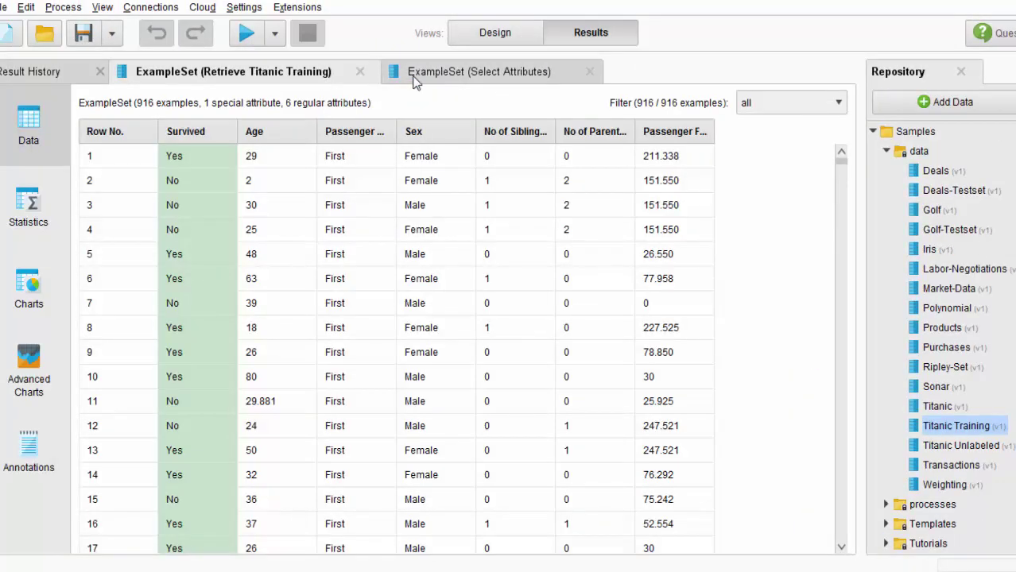
{"action": "left_click", "coordinate": [481, 73]}
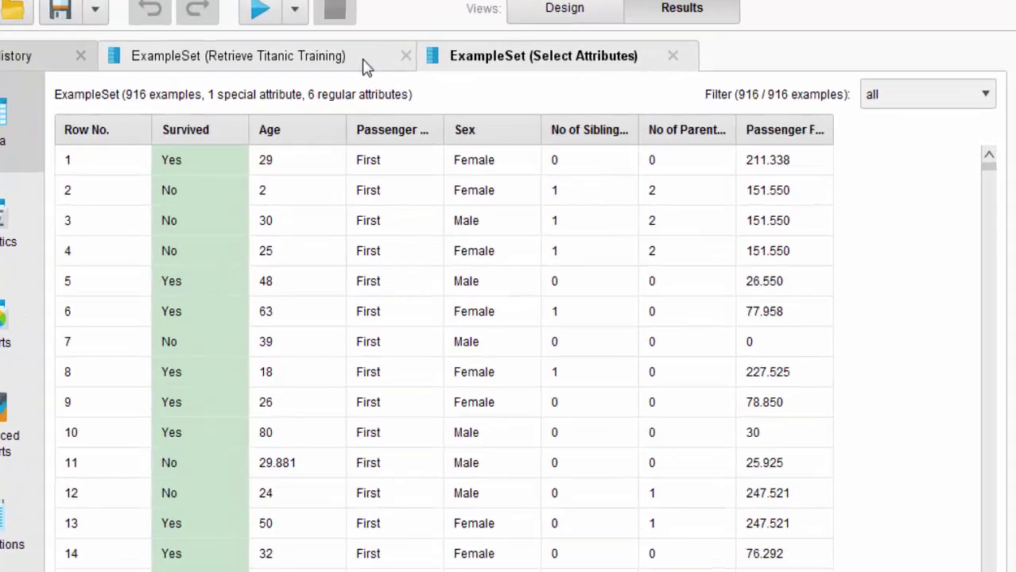
{"action": "left_click", "coordinate": [321, 78]}
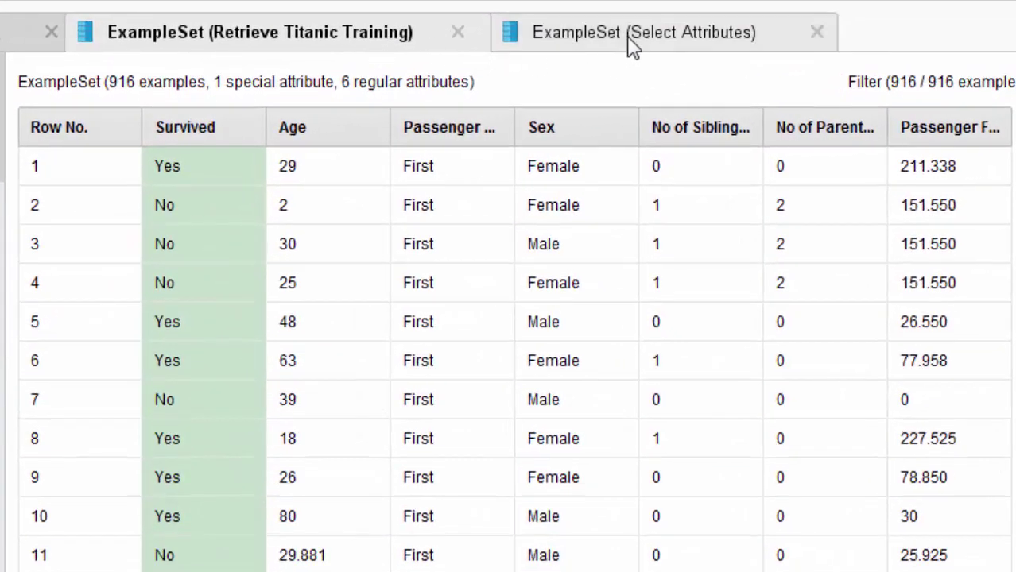
{"action": "left_click", "coordinate": [628, 45]}
{"action": "left_click", "coordinate": [275, 50]}
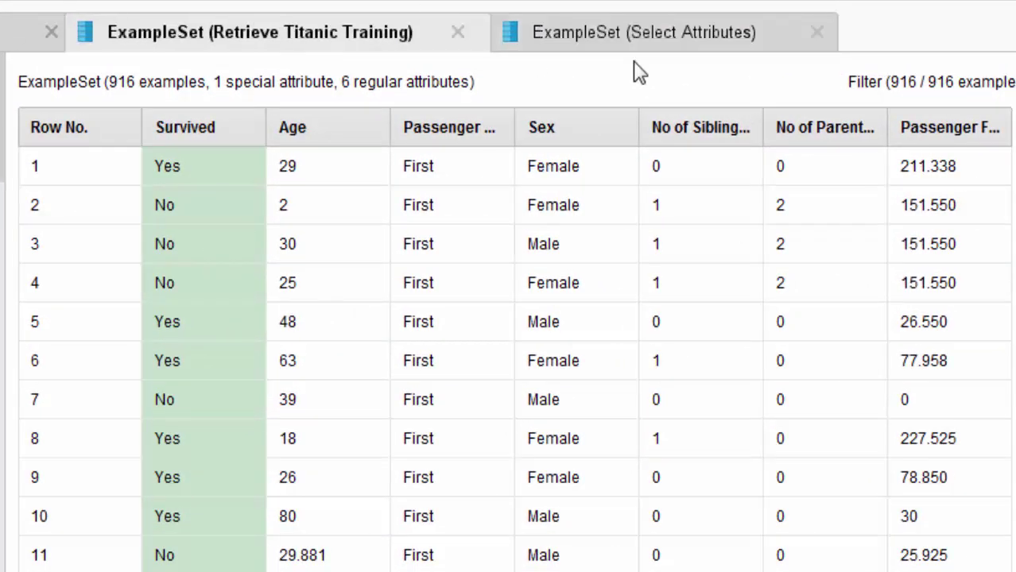
{"action": "left_click", "coordinate": [632, 49]}
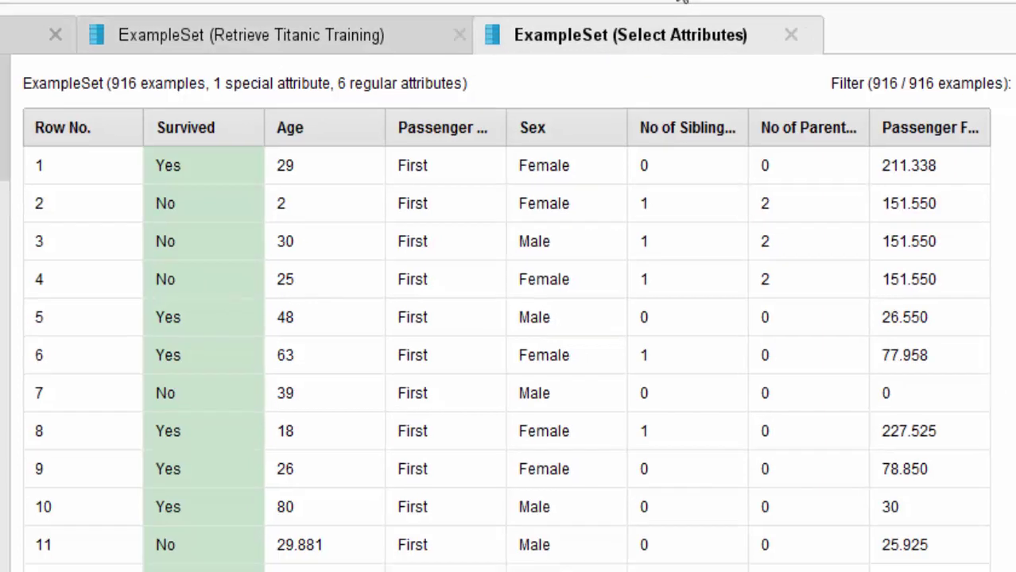
{"action": "left_click", "coordinate": [570, 11]}
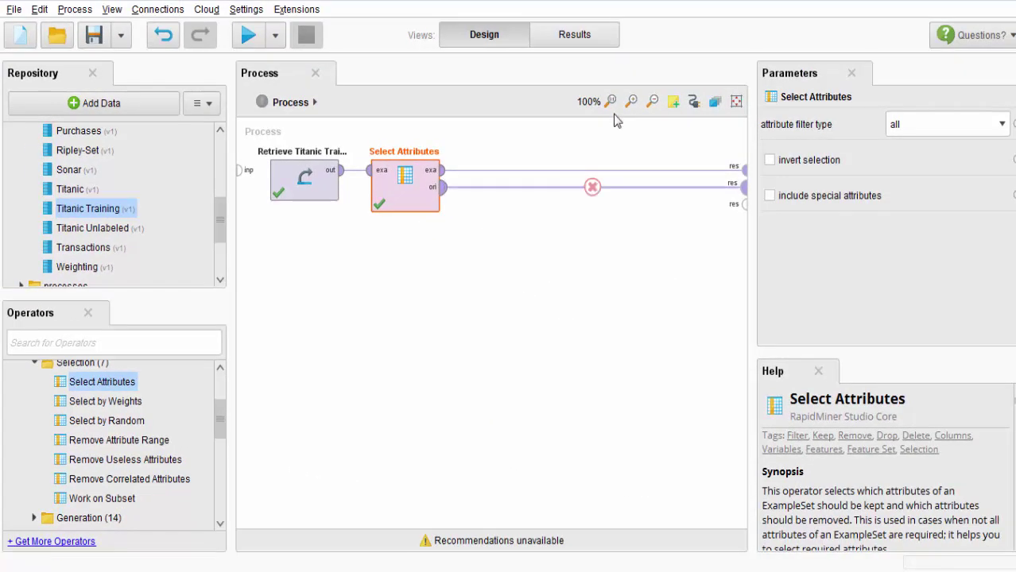
Step: Try the regular_expression and single attribute filter types on the Select Attributes operator
{"action": "left_click", "coordinate": [925, 125]}
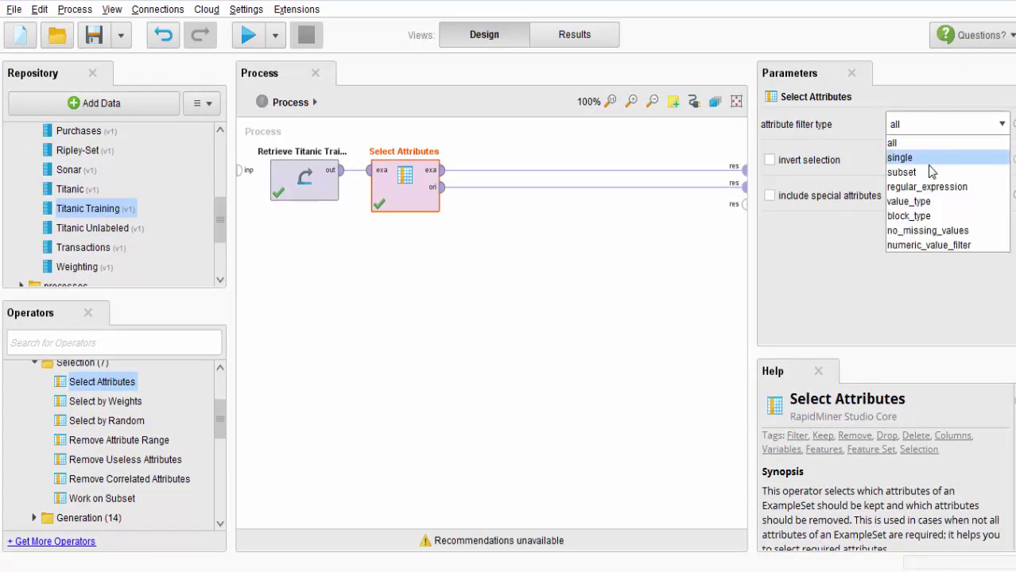
{"action": "left_click", "coordinate": [937, 190]}
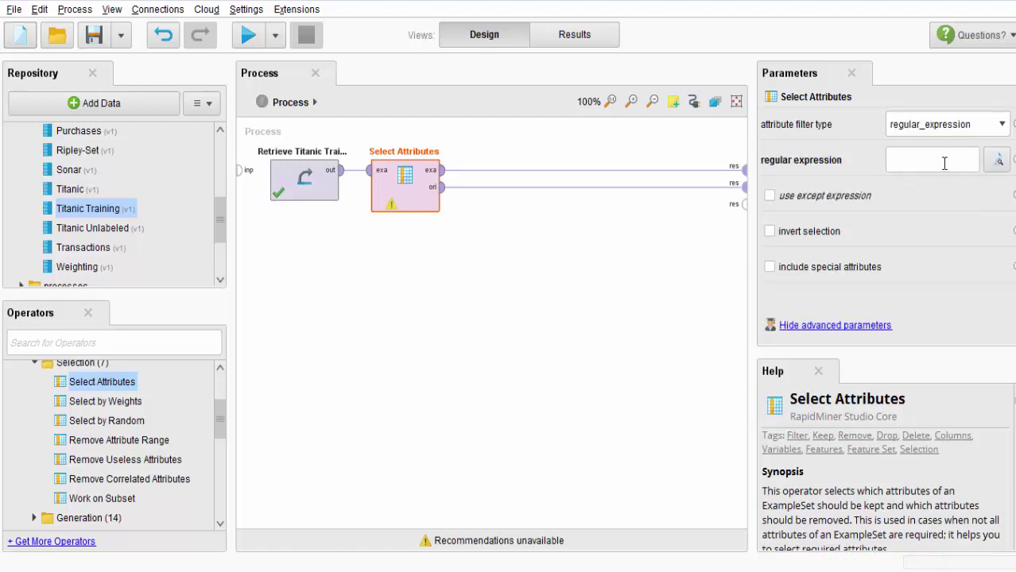
{"action": "left_click", "coordinate": [950, 127]}
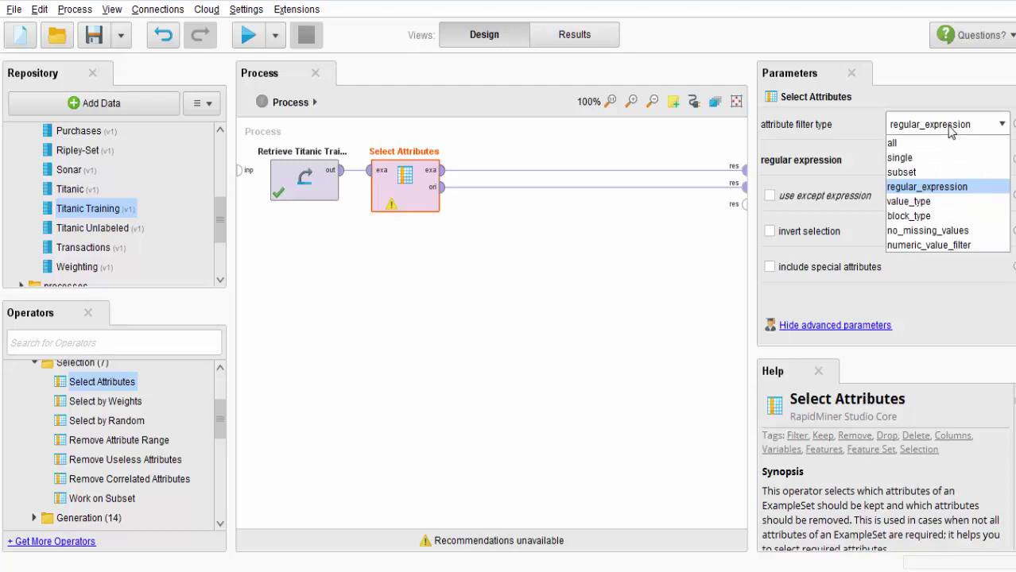
{"action": "left_click", "coordinate": [928, 162]}
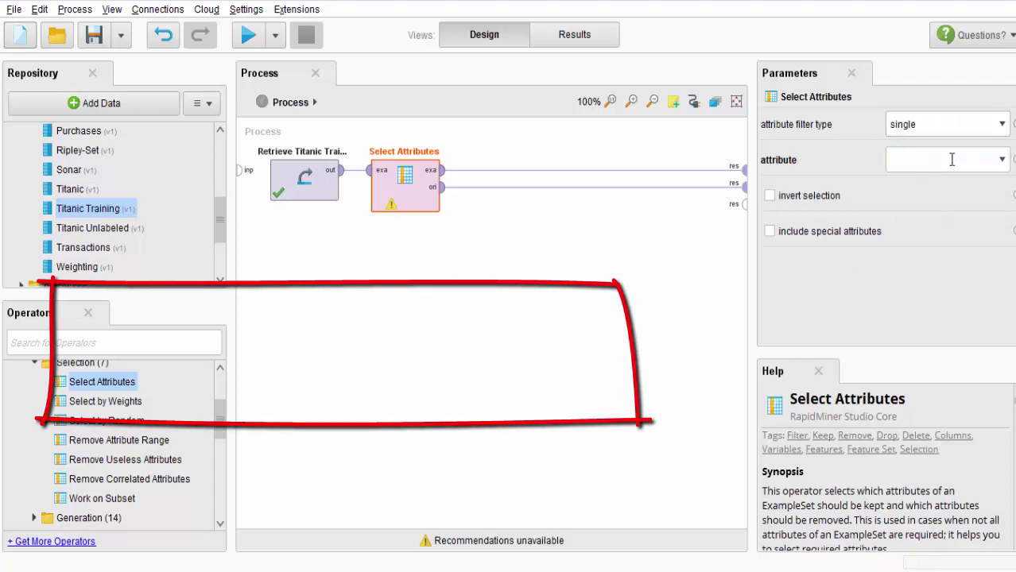
{"action": "left_click", "coordinate": [1003, 159]}
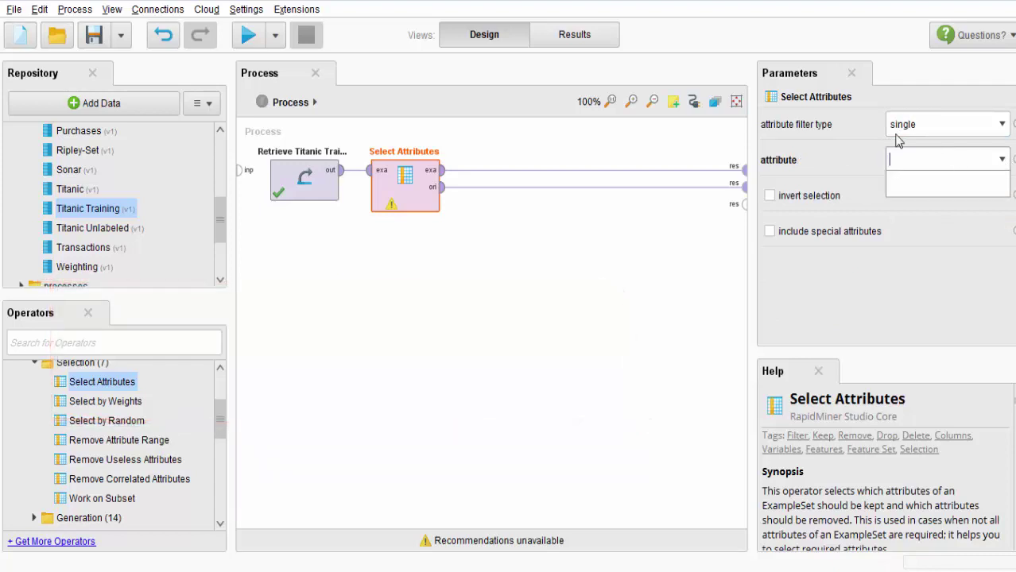
Step: Replace the Select Attributes operator in the process with a Select by Weights operator
{"action": "left_click", "coordinate": [413, 202]}
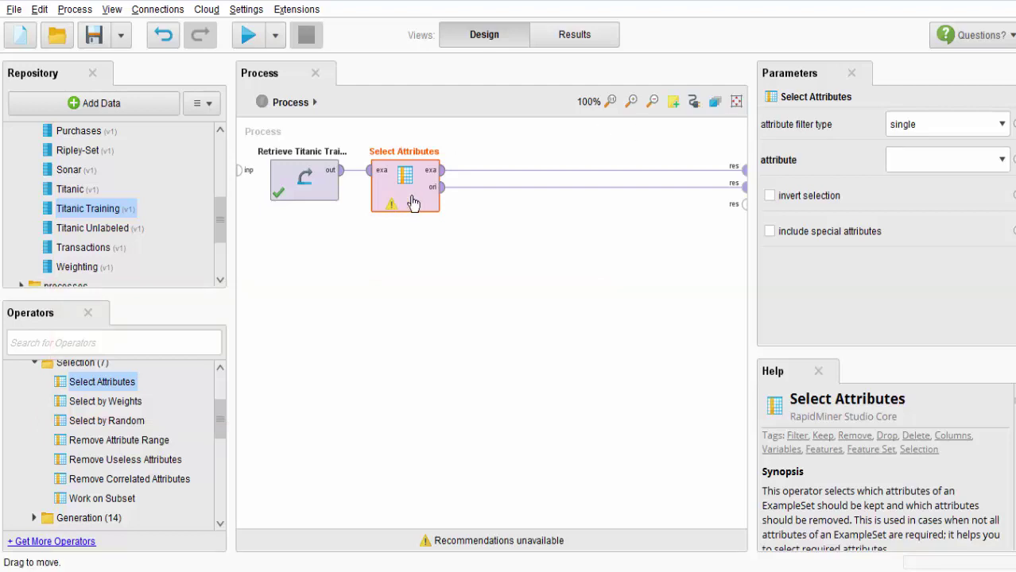
{"action": "key", "text": "Delete"}
{"action": "left_click_drag", "start_coordinate": [139, 382], "coordinate": [417, 178]}
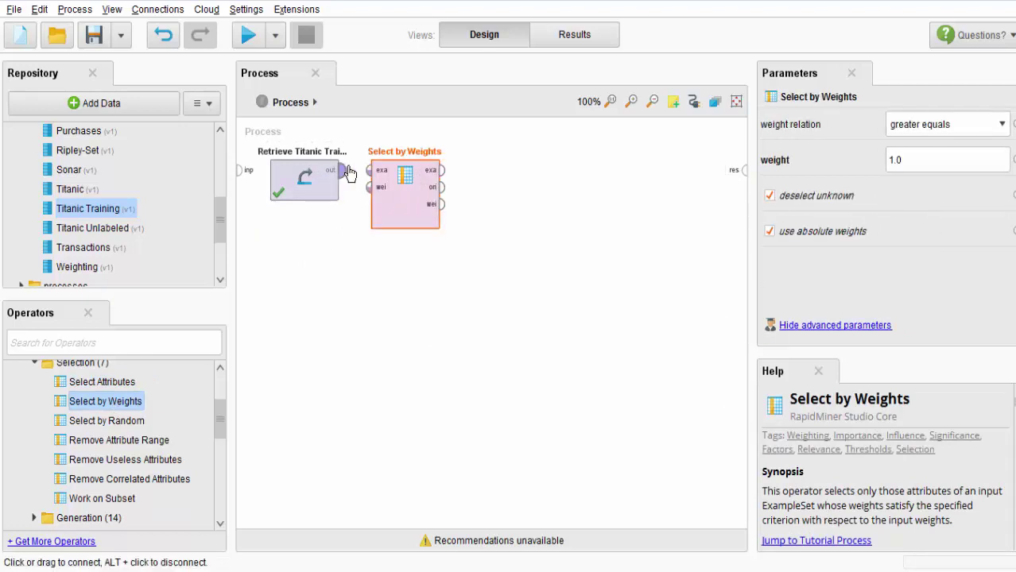
Step: Connect the Titanic data to Select by Weights and its exa and wei outputs to the results, and try to run the process
{"action": "left_click_drag", "start_coordinate": [343, 176], "coordinate": [368, 176]}
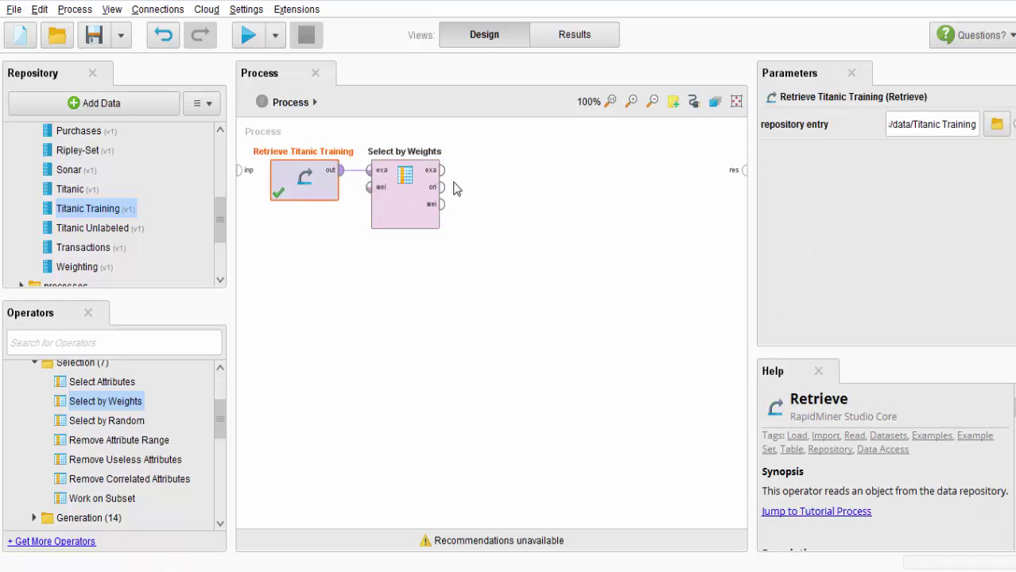
{"action": "left_click_drag", "start_coordinate": [442, 170], "coordinate": [741, 175]}
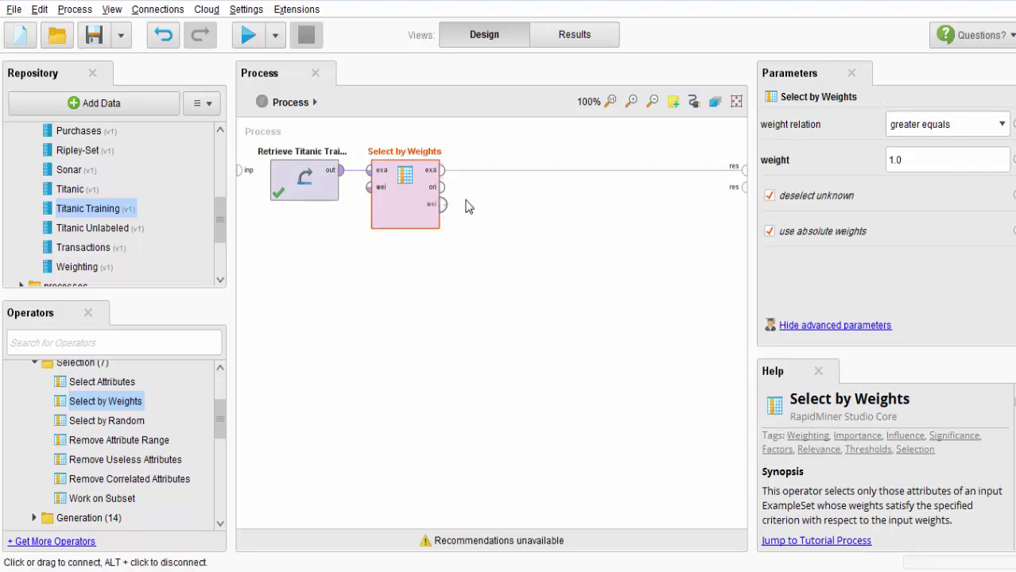
{"action": "left_click_drag", "start_coordinate": [443, 204], "coordinate": [746, 188]}
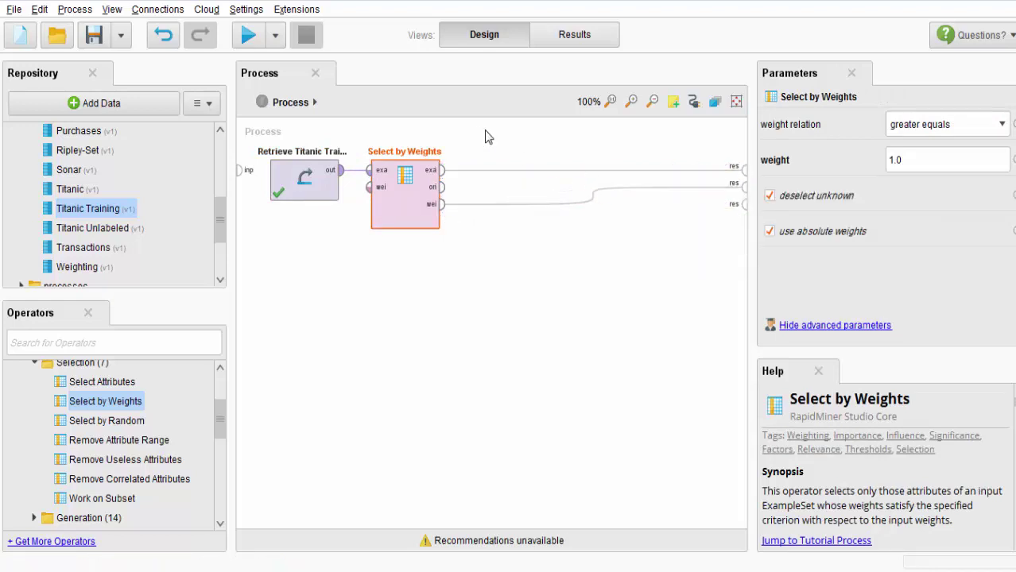
{"action": "left_click", "coordinate": [245, 36]}
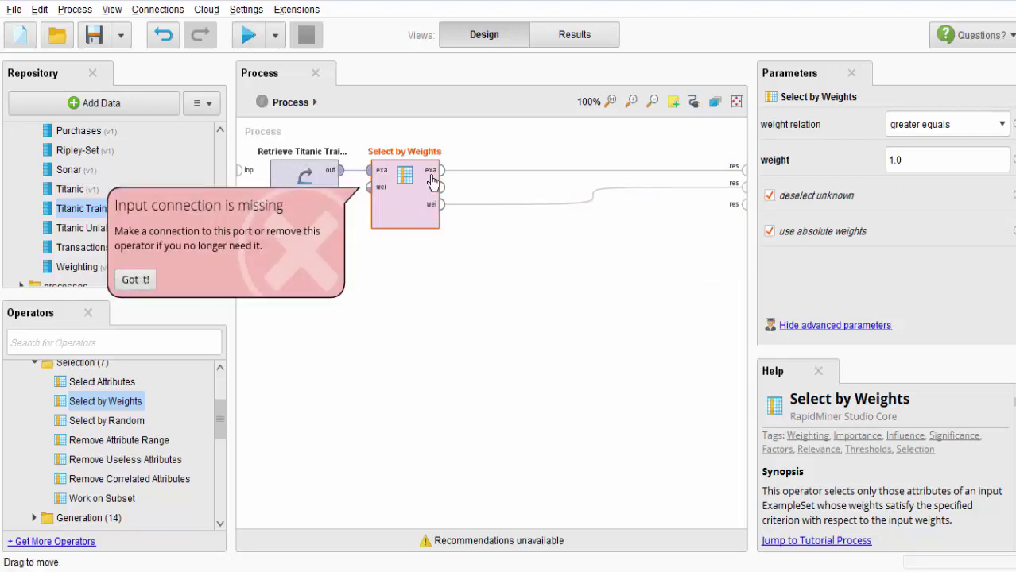
{"action": "left_click", "coordinate": [135, 282]}
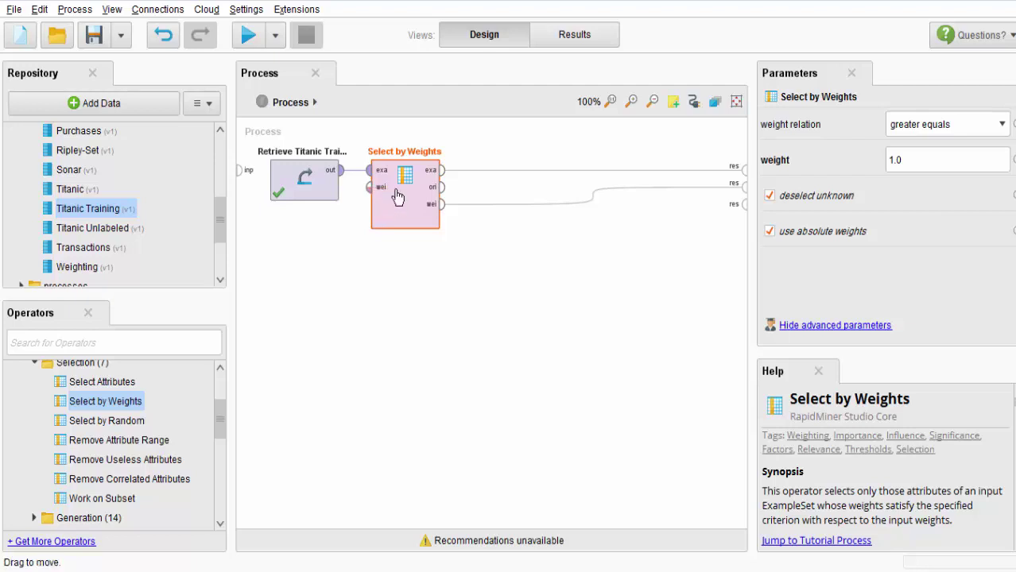
Step: Move Select by Weights down and away from the Retrieve operator and disconnect its example set input
{"action": "left_click_drag", "start_coordinate": [407, 203], "coordinate": [486, 307]}
{"action": "left_click", "coordinate": [404, 232], "text": "alt"}
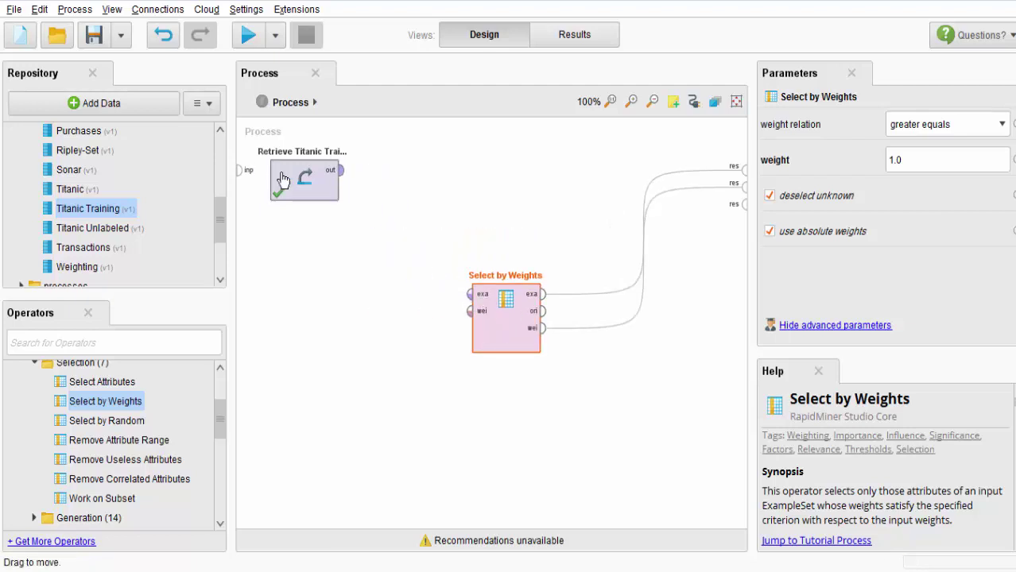